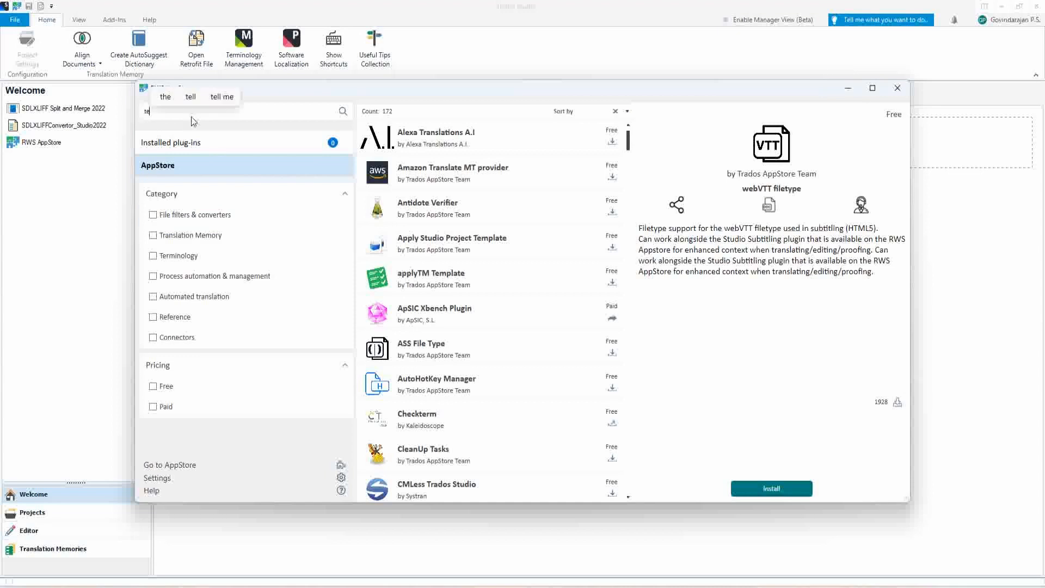
Search the RWS AppStore for "terme" and install the TermExcelerator plug-in.
key(Return)
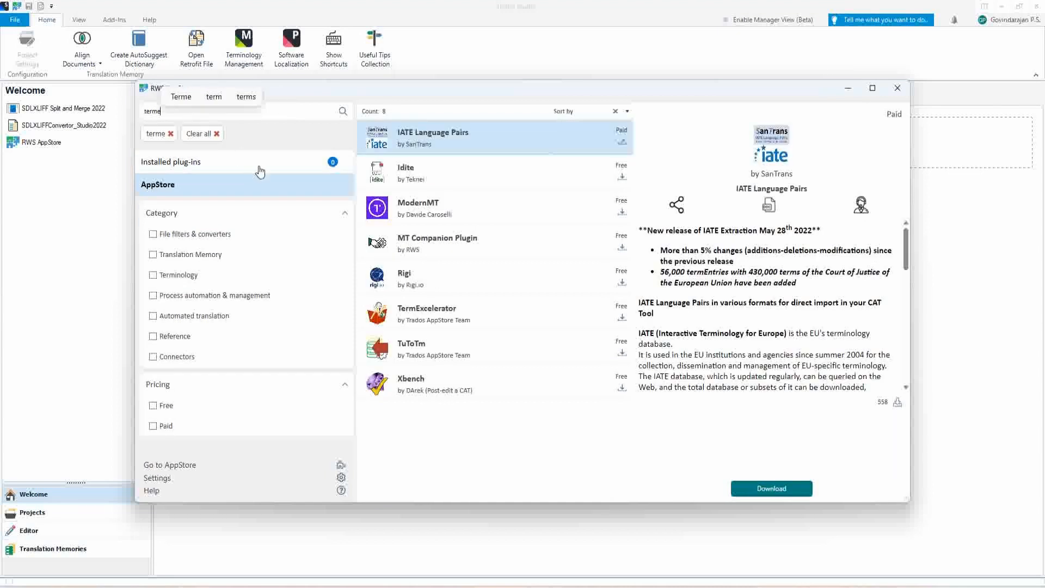
click(406, 317)
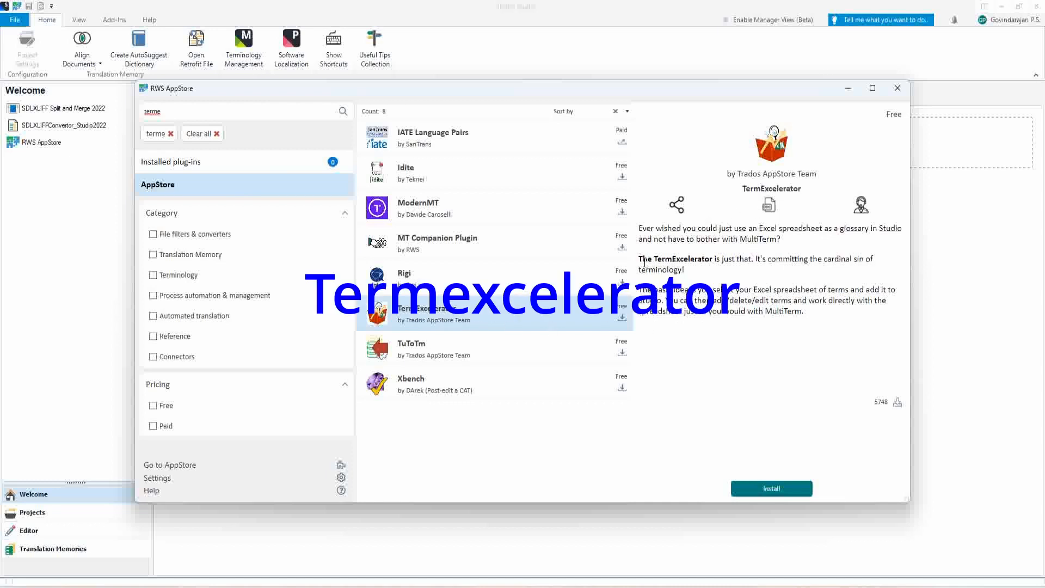
drag(639, 259, 686, 271)
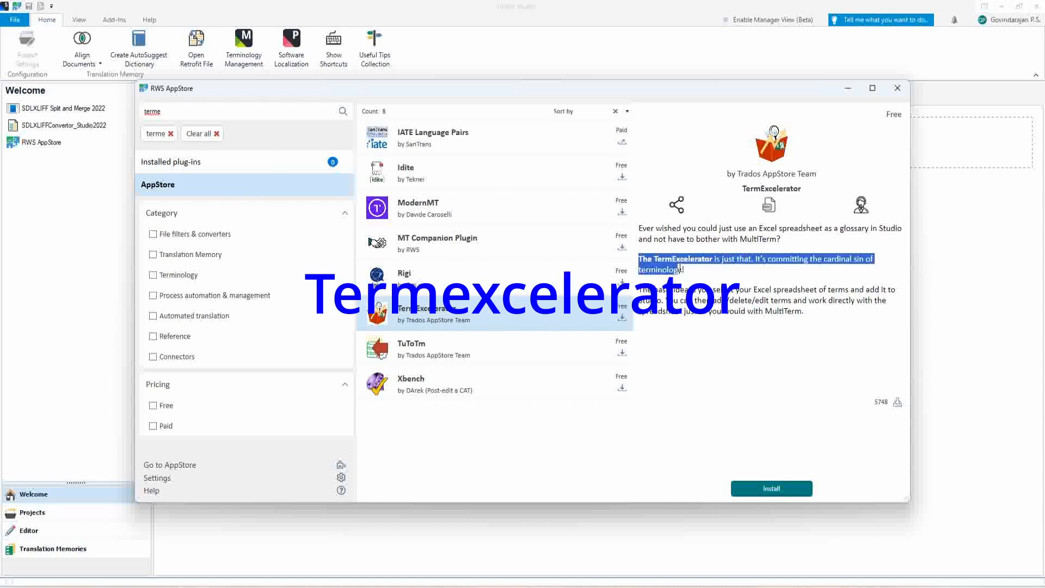
click(519, 316)
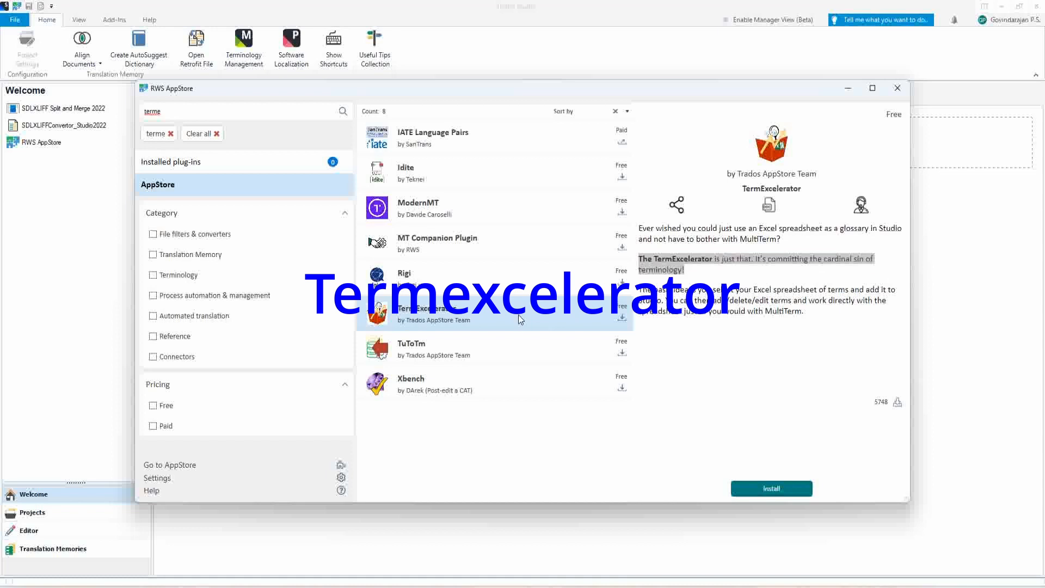
click(623, 322)
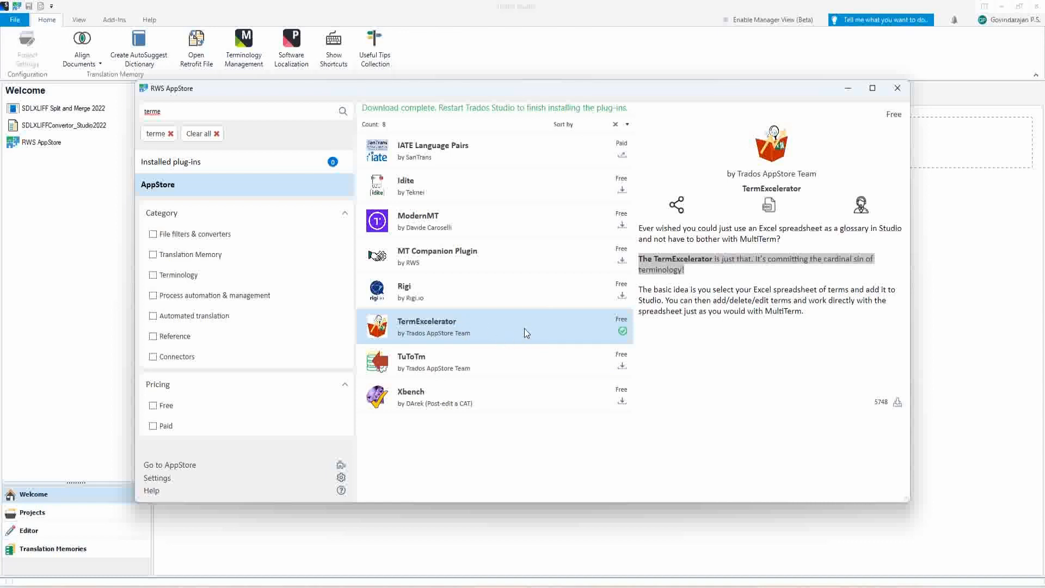
click(451, 110)
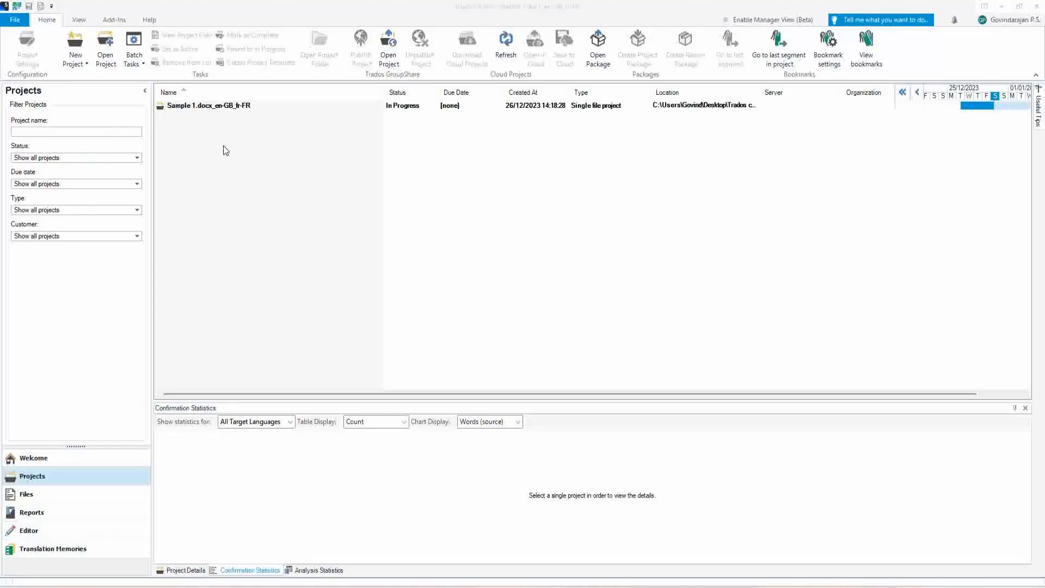
Open the termbase settings for all language pairs in the Sample 1.docx_en-GB_fr-FR project.
click(189, 106)
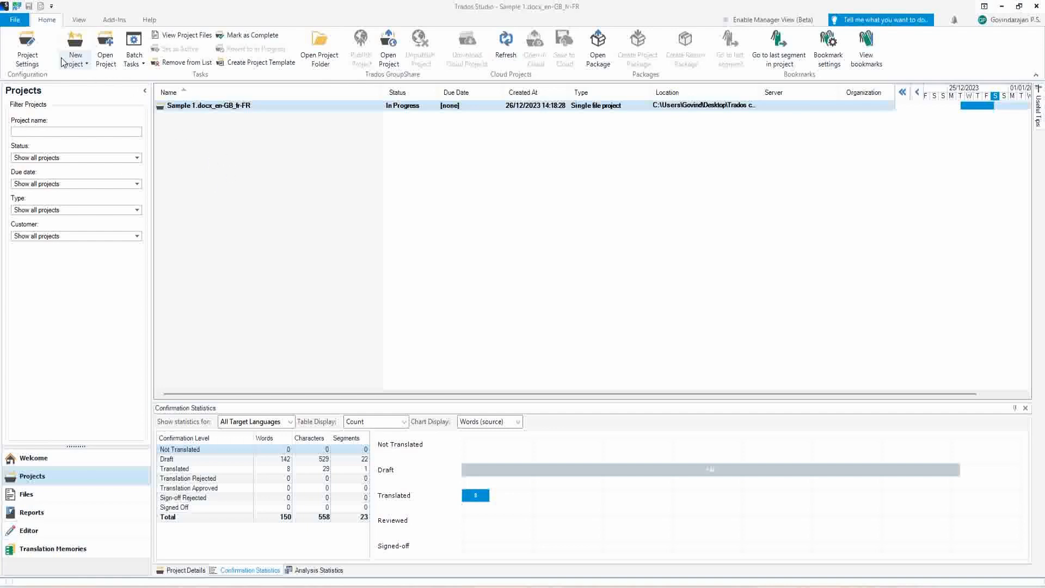
click(25, 60)
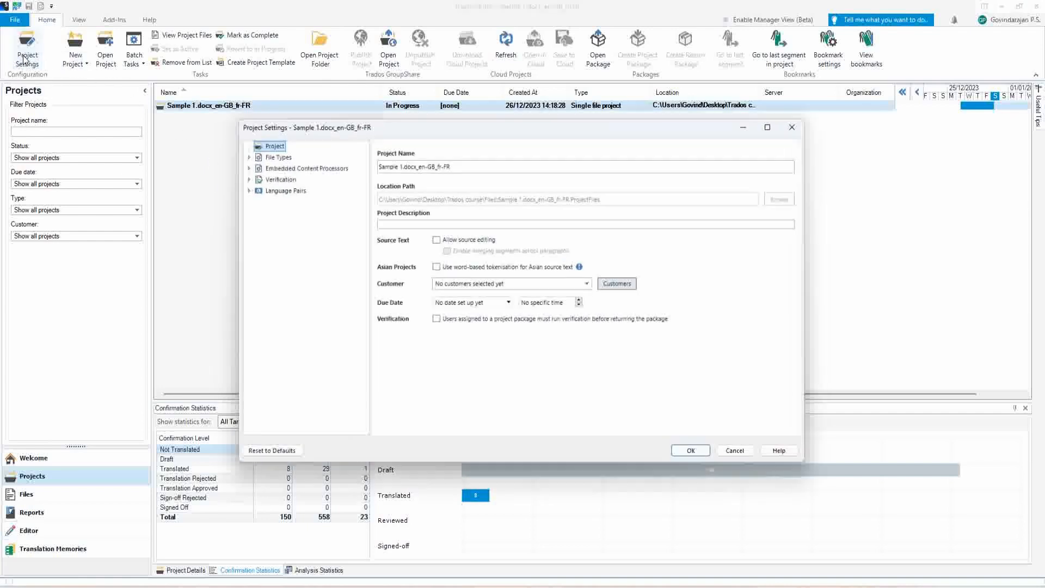
click(244, 189)
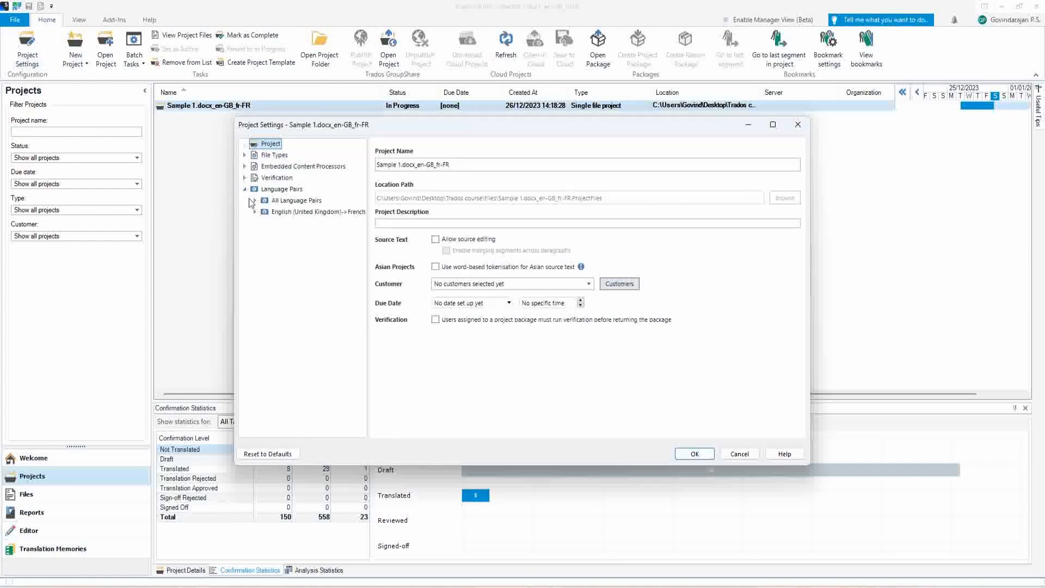
click(254, 201)
click(265, 211)
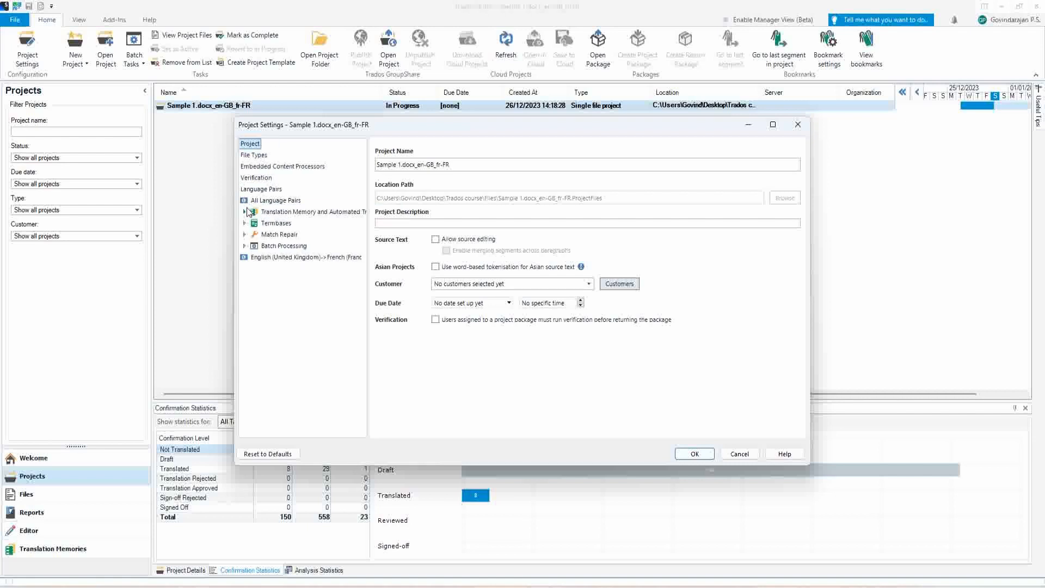
click(289, 211)
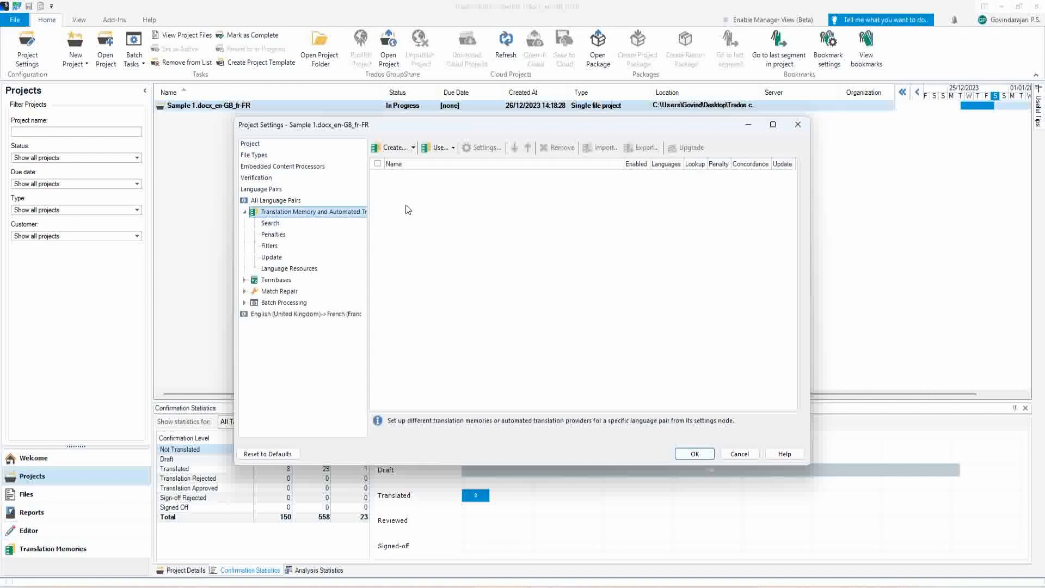
click(244, 279)
click(275, 280)
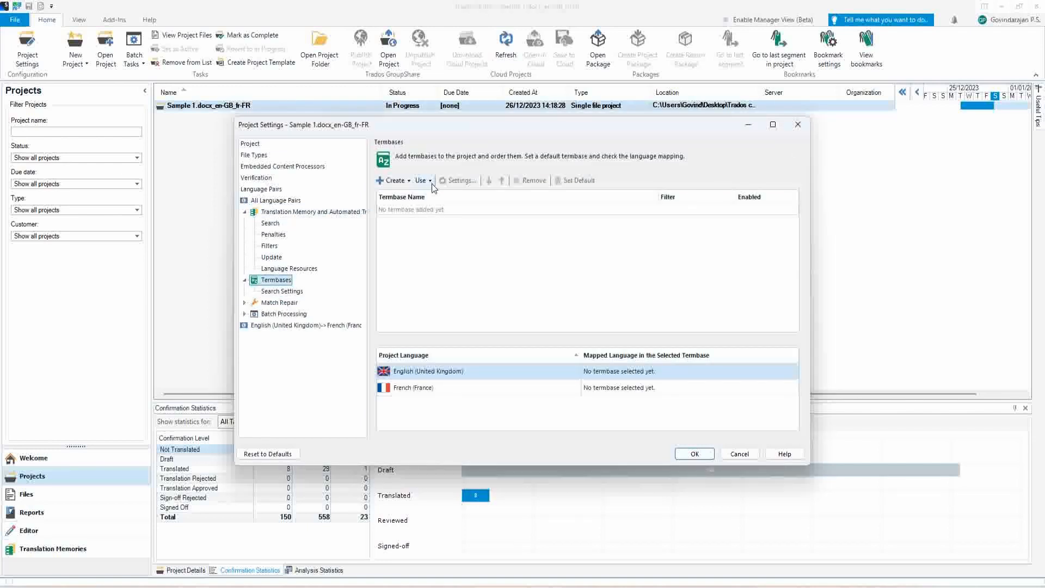
Start adding a TermExcelerator Terminology Provider with a header row, an empty approved column and French (France) as target language.
click(429, 181)
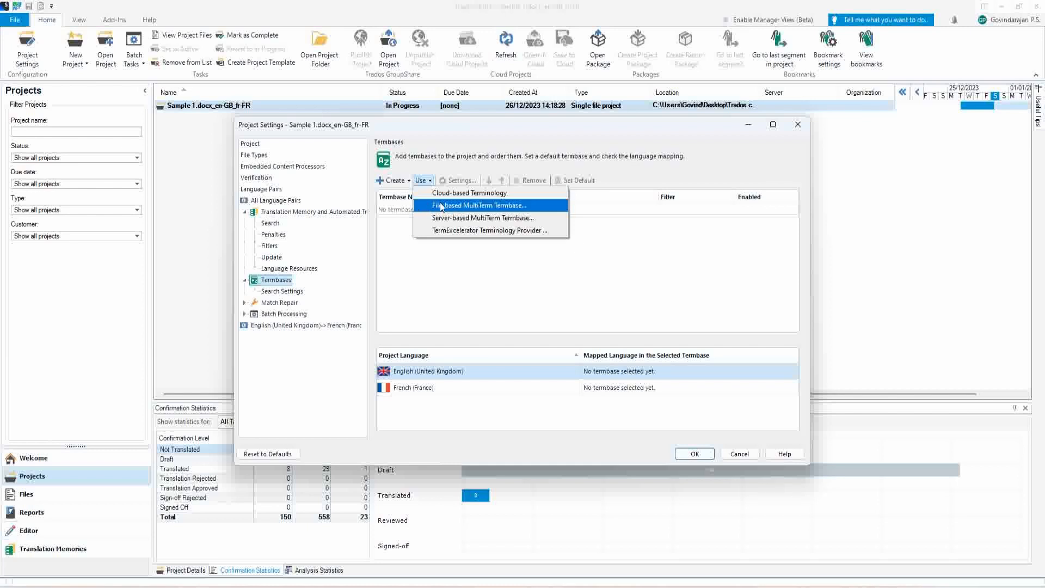
click(437, 230)
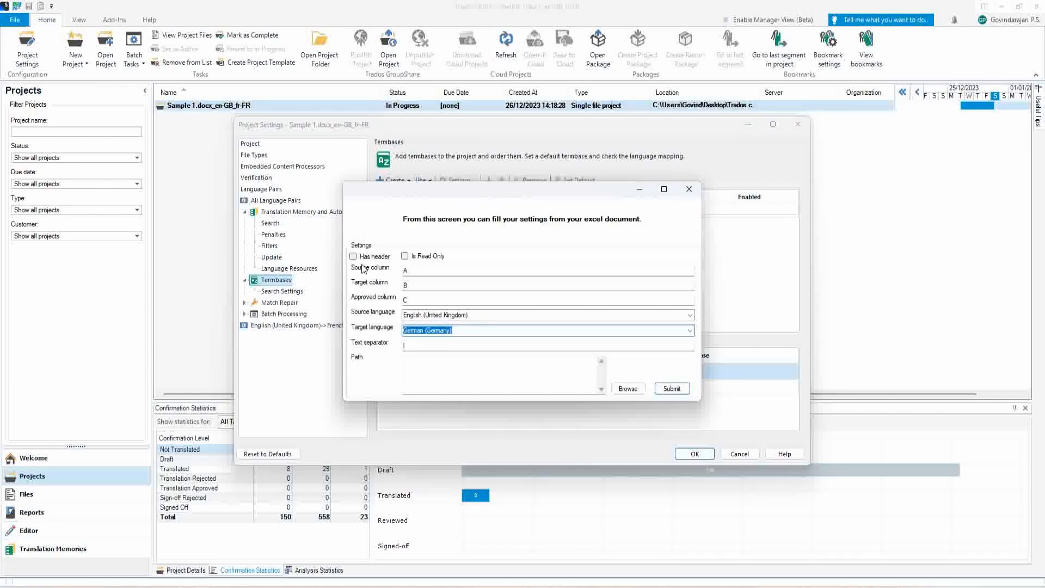
click(353, 256)
click(421, 300)
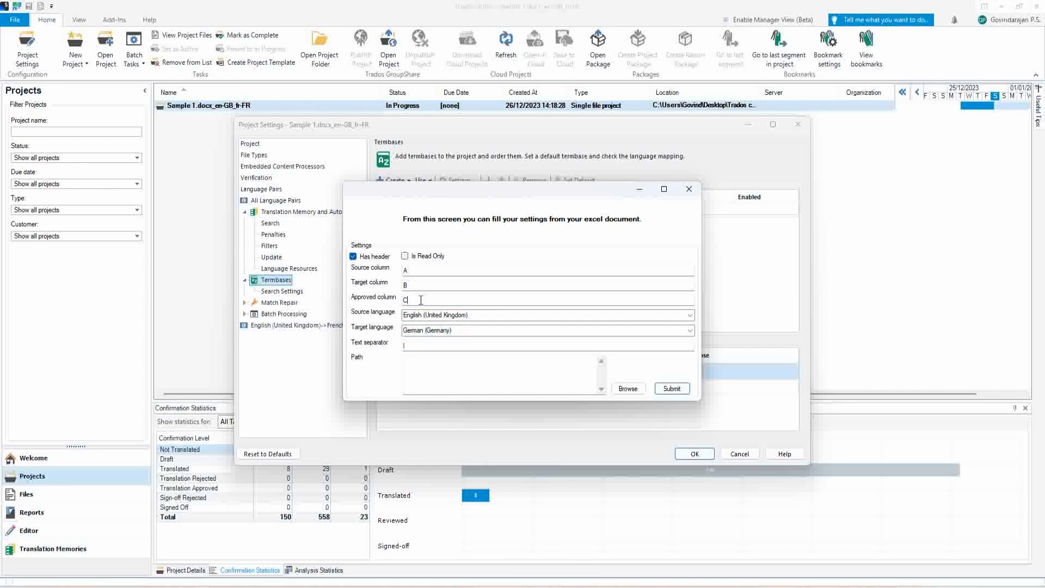
click(420, 300)
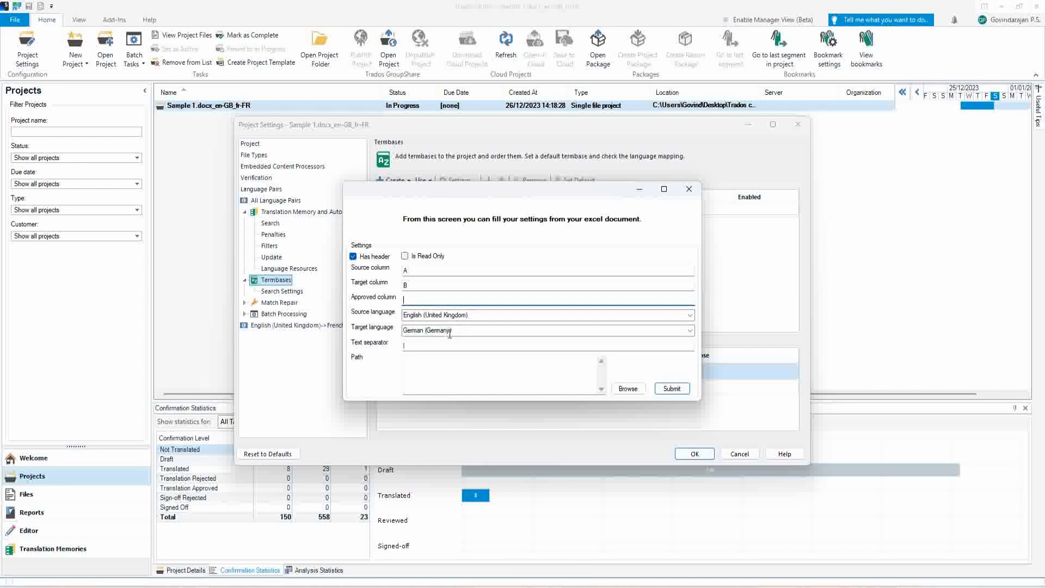
click(690, 331)
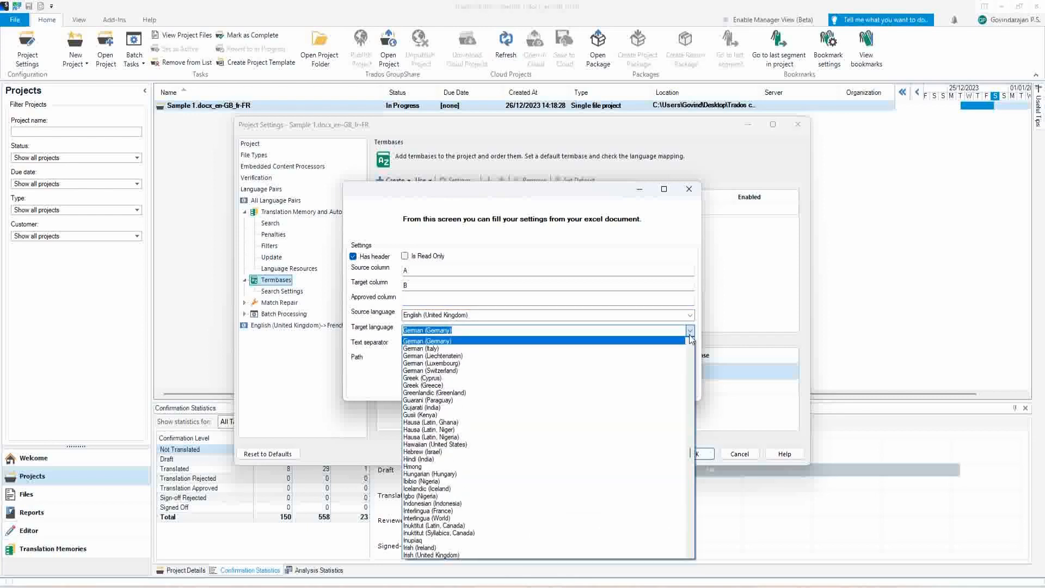
text(fr)
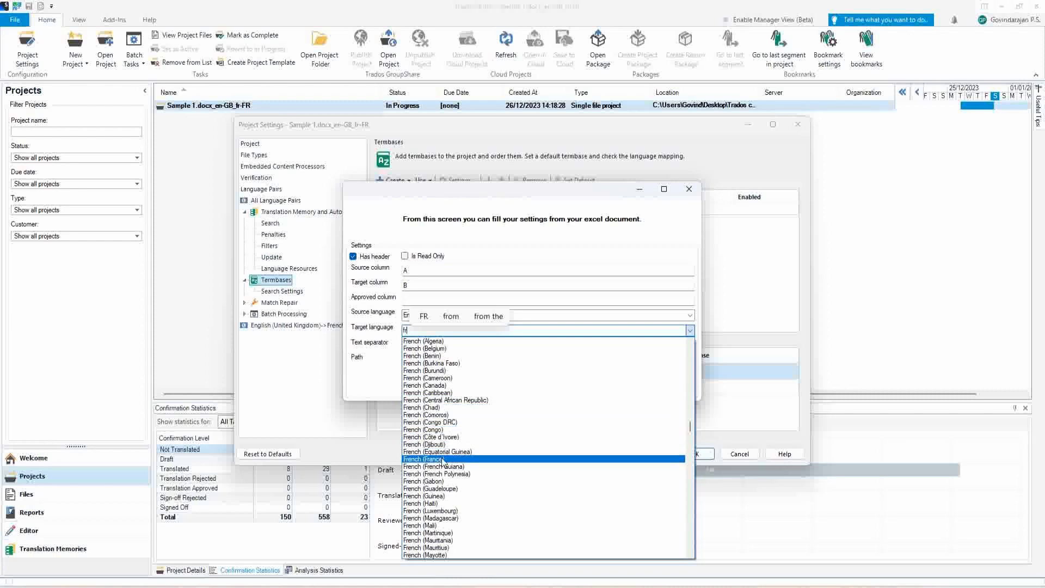
click(443, 460)
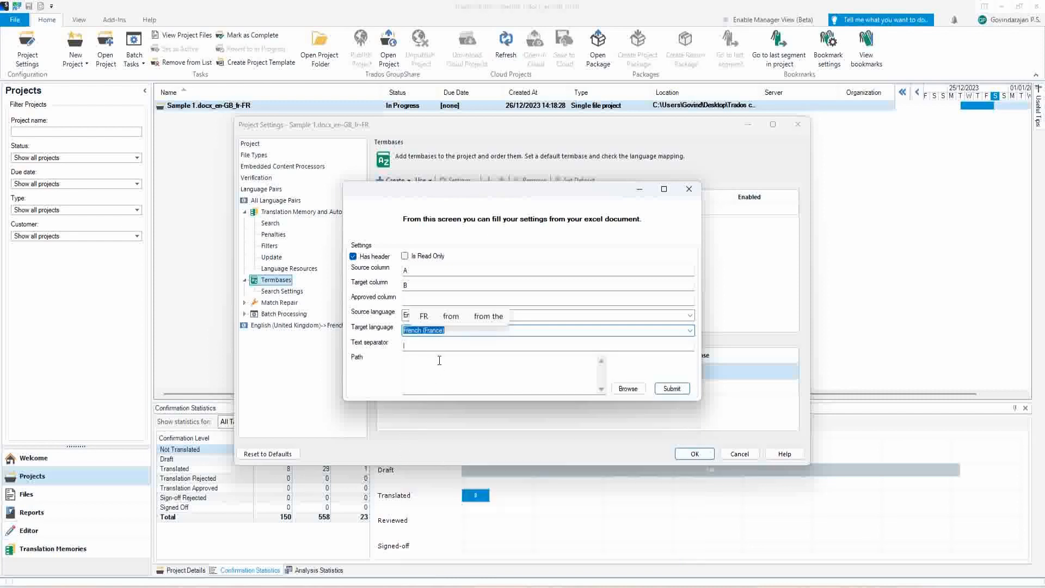
click(435, 379)
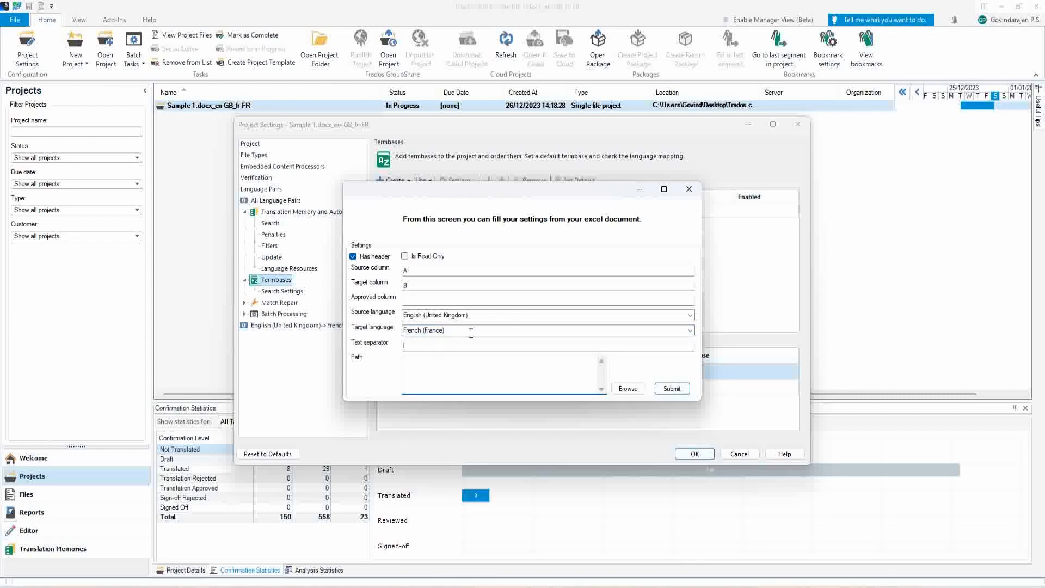
Choose sample.xlsx from the Trados course Glossaries folder as the provider's Excel file and submit the provider settings.
click(628, 388)
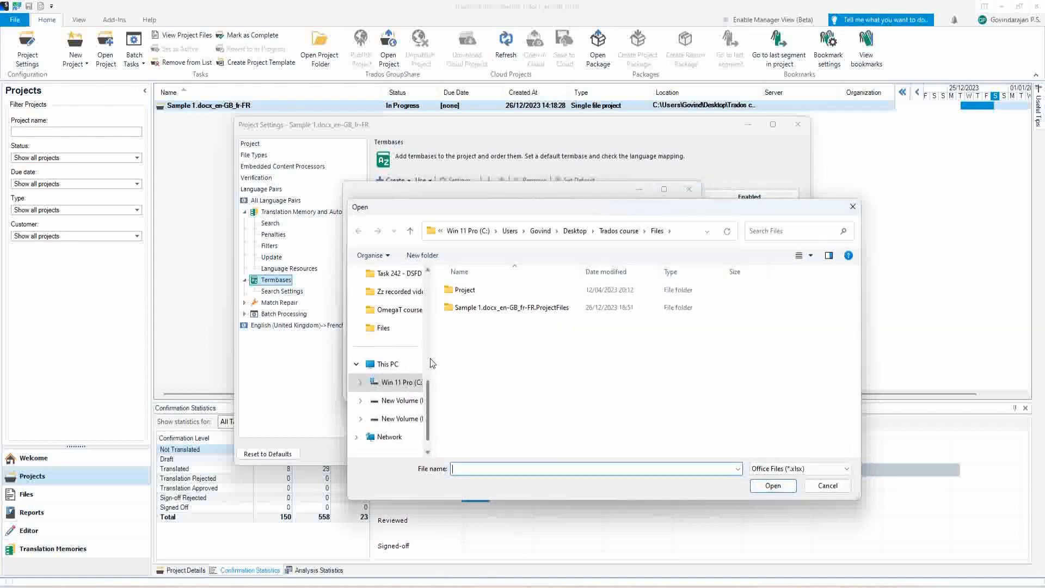
click(610, 231)
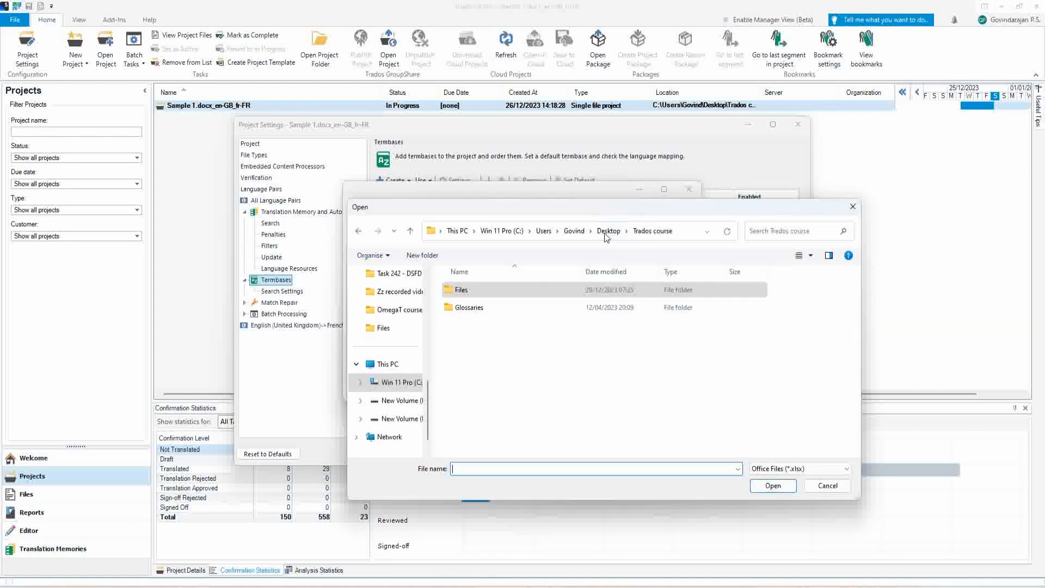
double_click(466, 308)
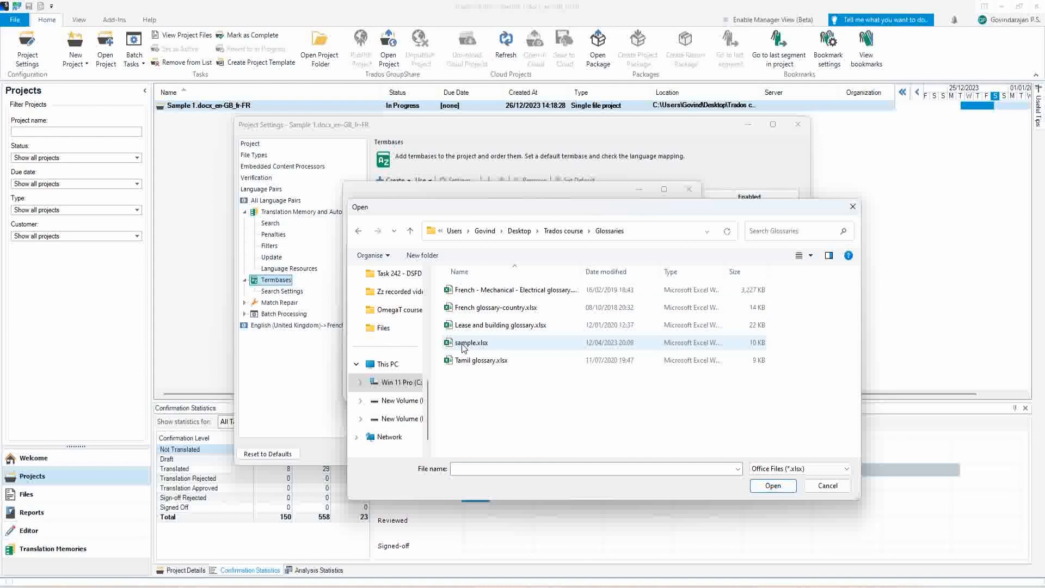
click(450, 344)
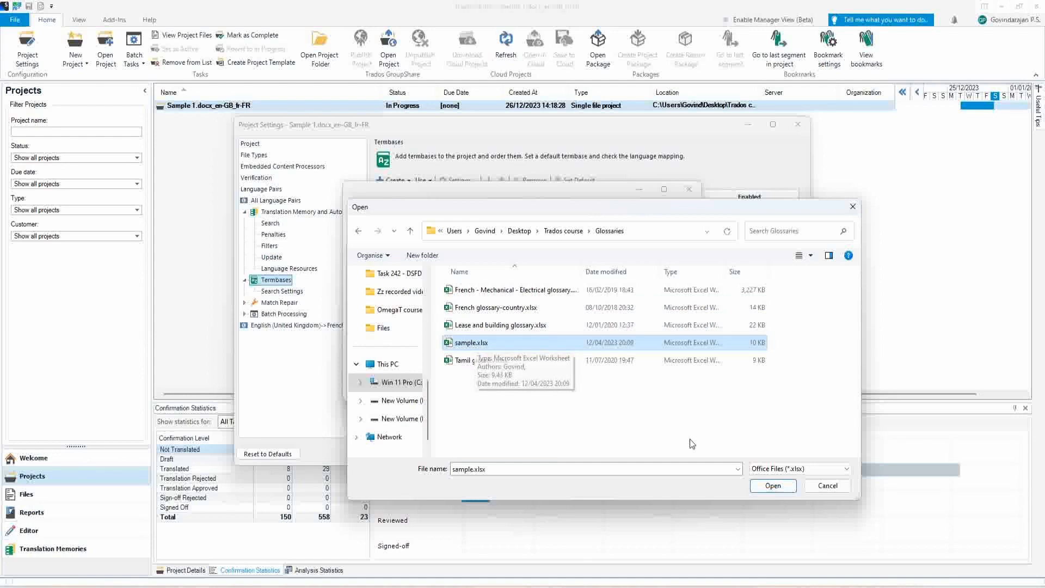
click(770, 485)
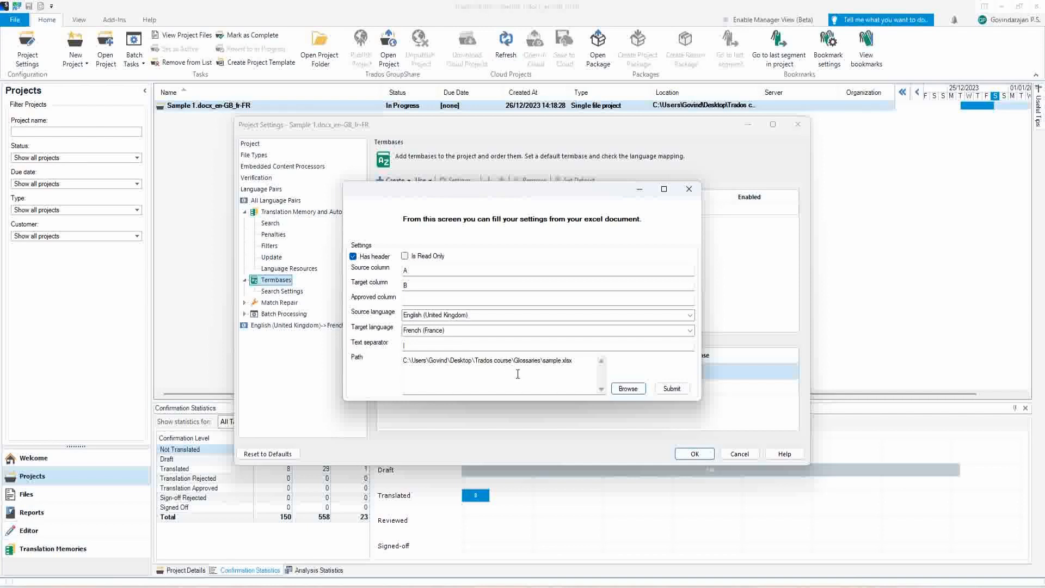
click(671, 389)
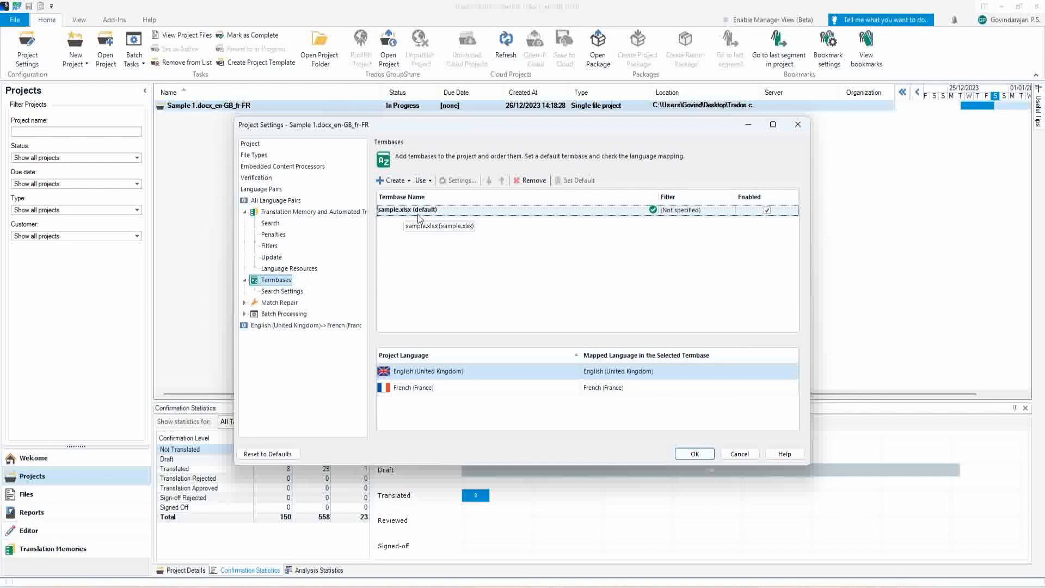
Review the termbase search settings and save the project settings with the sample.xlsx termbase.
click(295, 292)
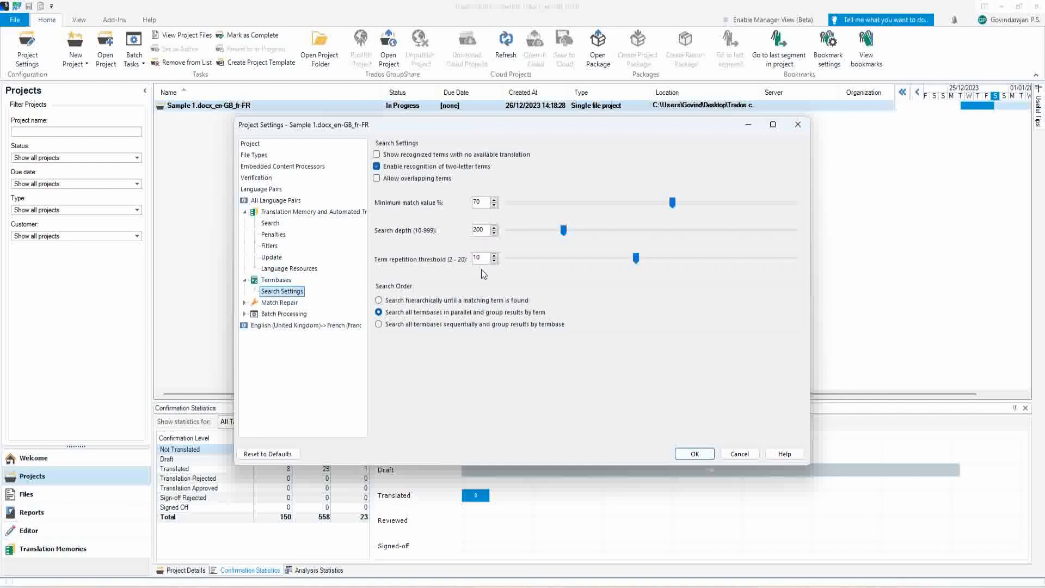
click(275, 280)
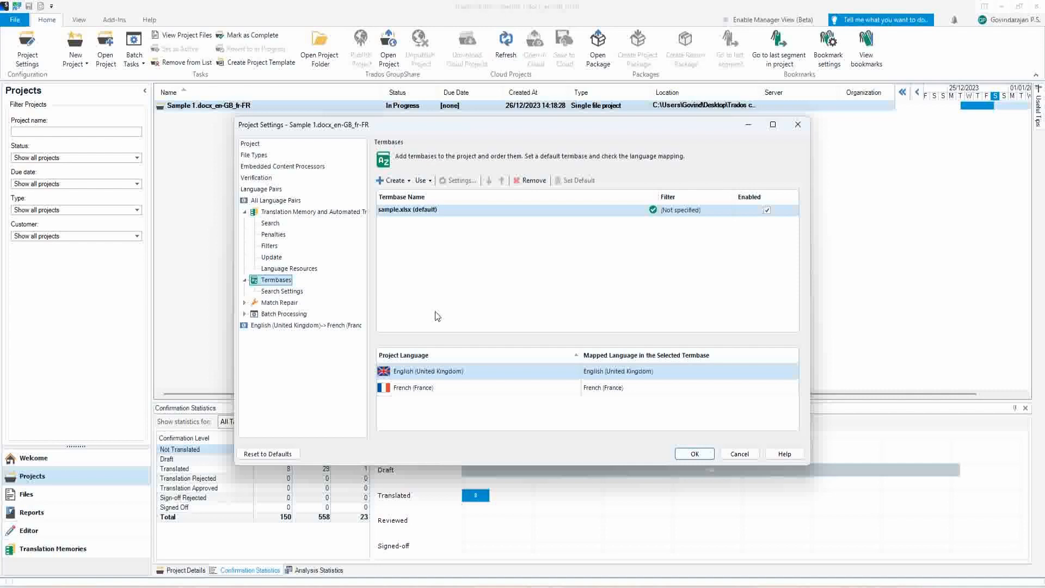
click(694, 454)
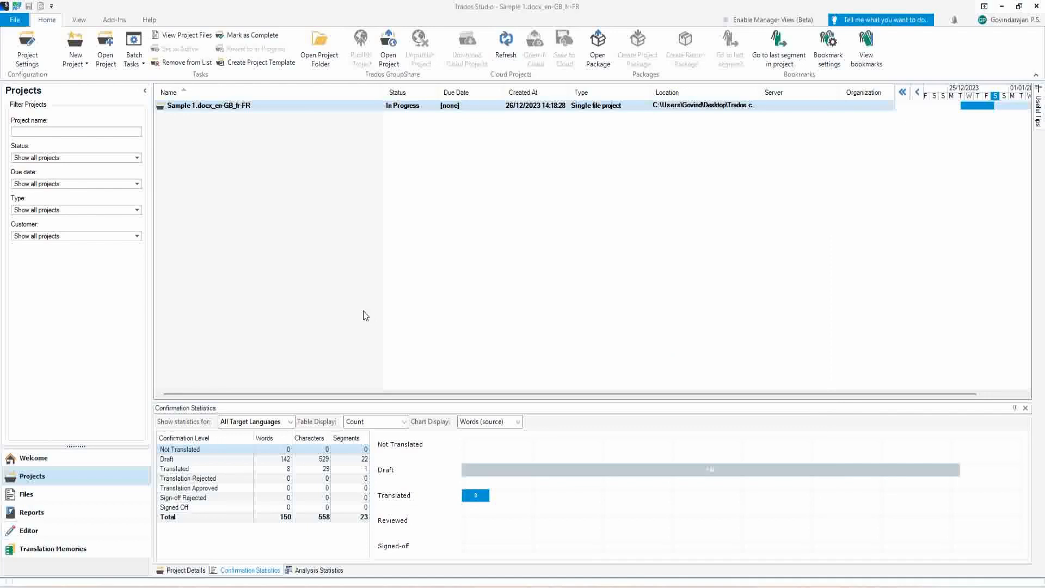
Open the Sample 1.docx file of the project for translation.
double_click(225, 108)
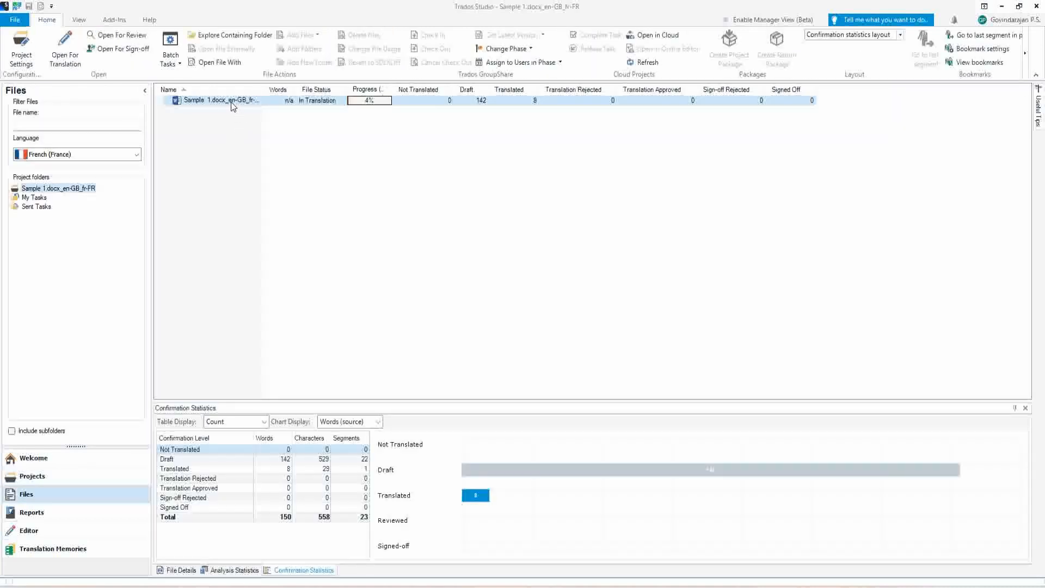
click(231, 102)
right_click(231, 102)
click(279, 109)
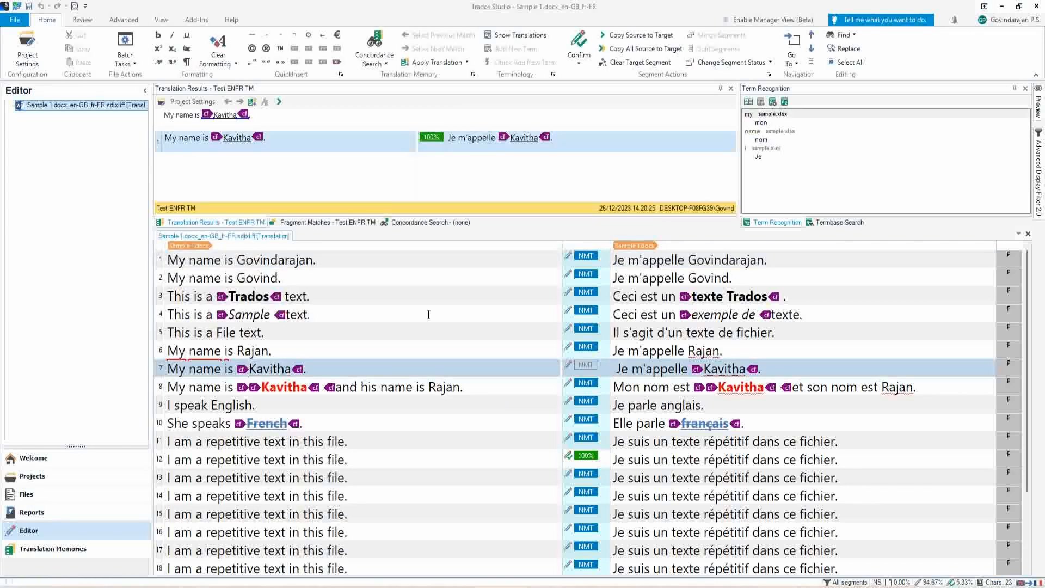
Delete the leading space in segment 7's target and clear the whole target text of segment 1.
key(Delete)
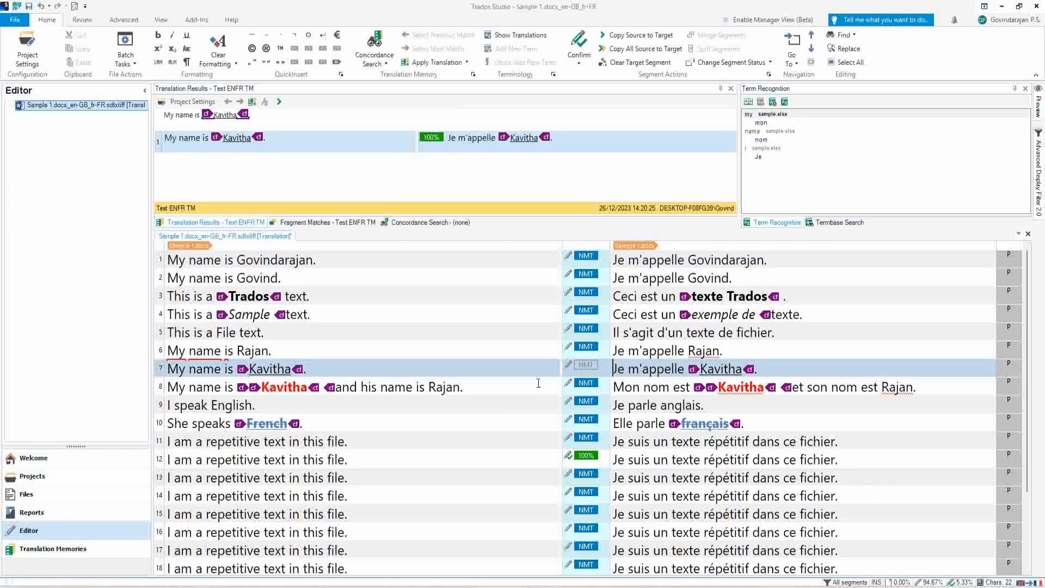
click(642, 260)
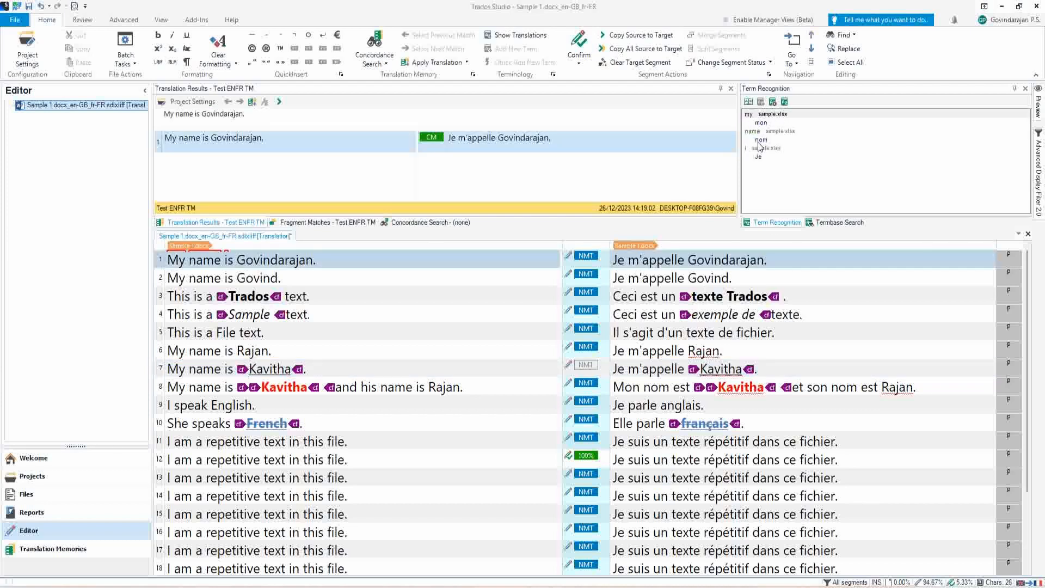
click(612, 265)
key(alt+Delete)
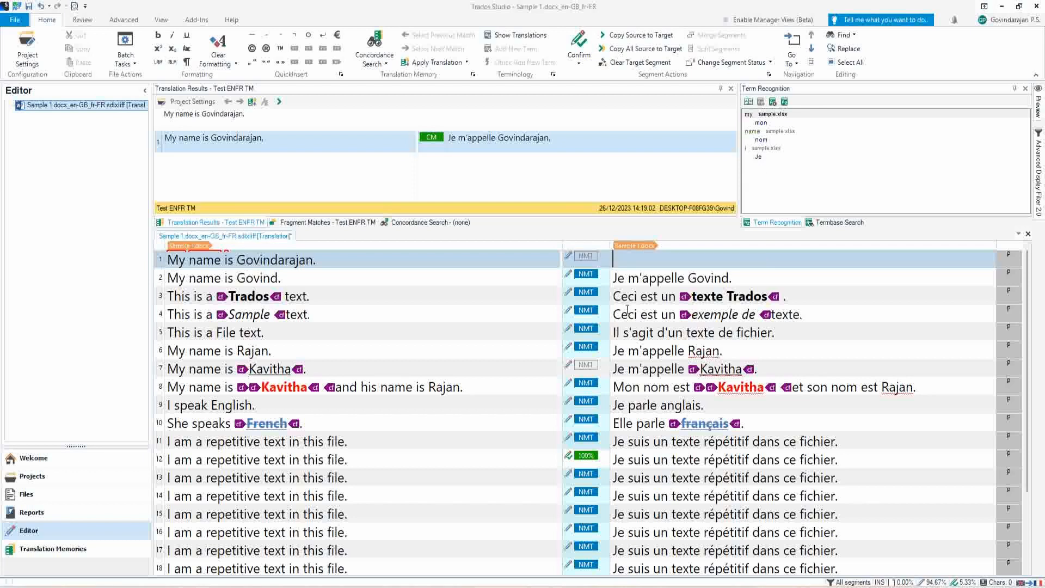
Try entering "Je" and the suggested termbase term "Nom" in segment 1's target, clearing each entry.
text(Je)
key(BackSpace)
key(BackSpace)
text(N)
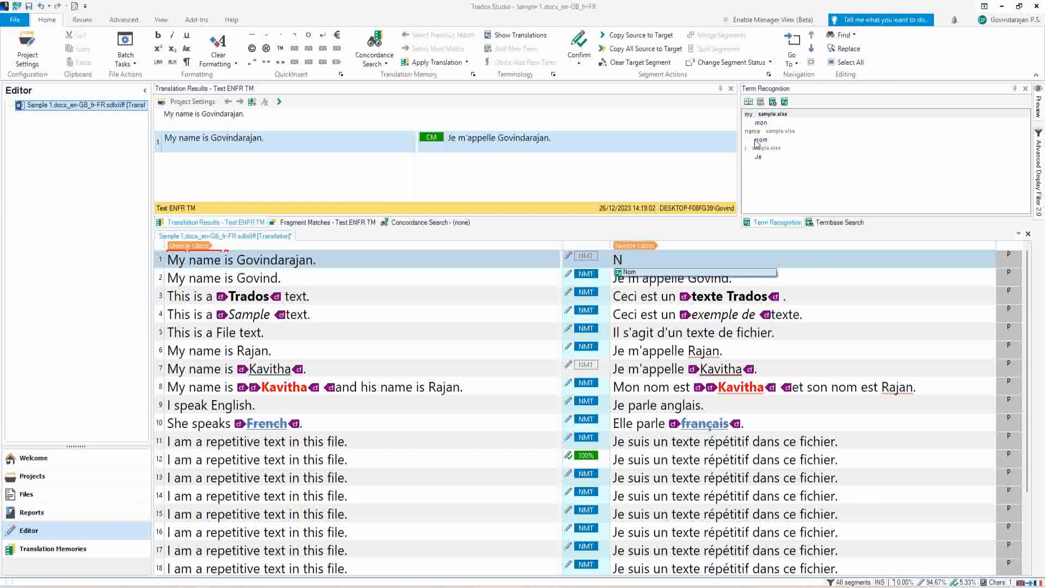
click(632, 272)
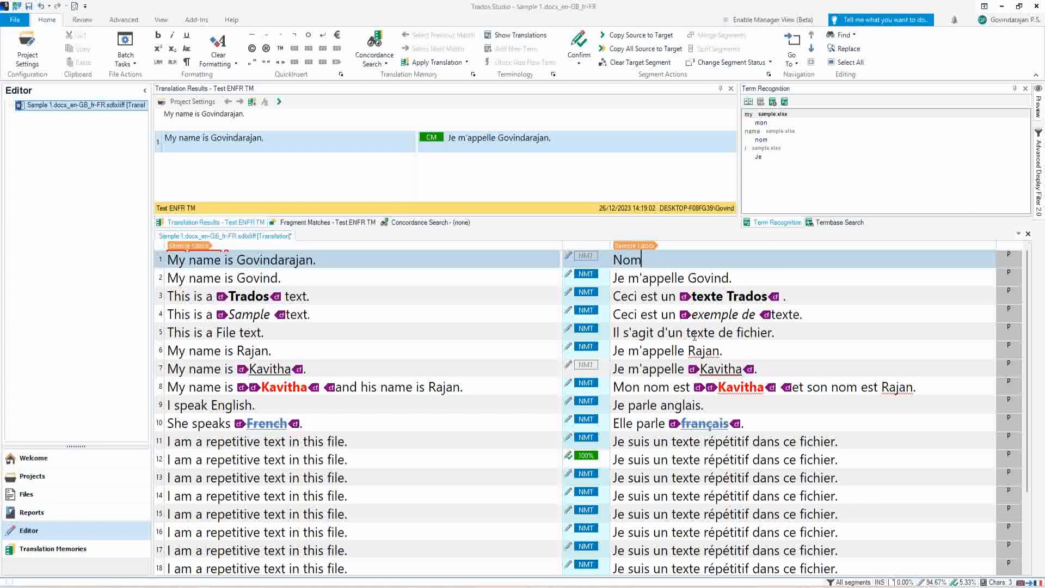
key(shift+Home)
key(BackSpace)
Search the termbase for the terms "name" and "city".
click(810, 224)
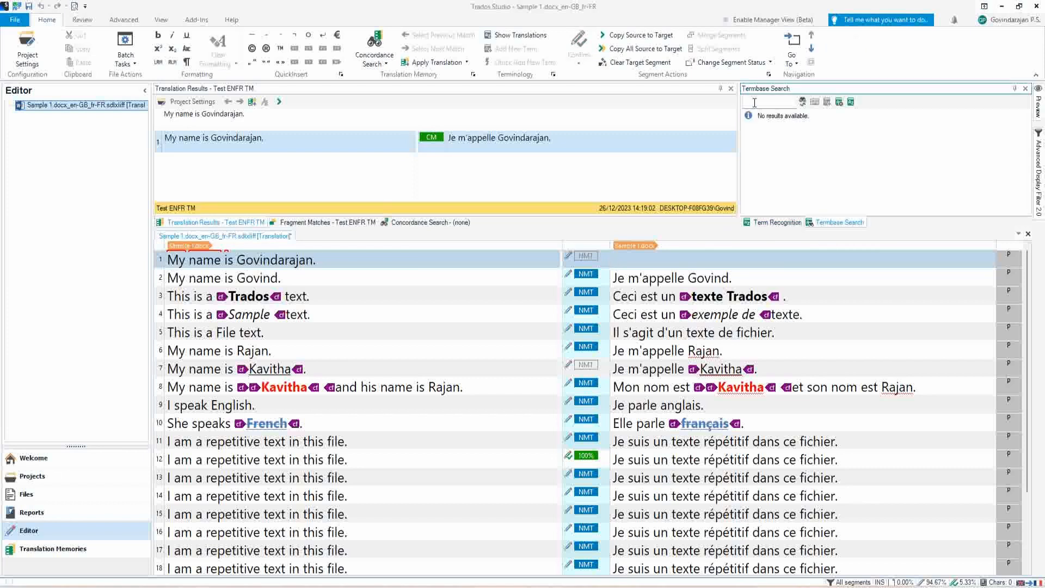
click(755, 103)
text(name)
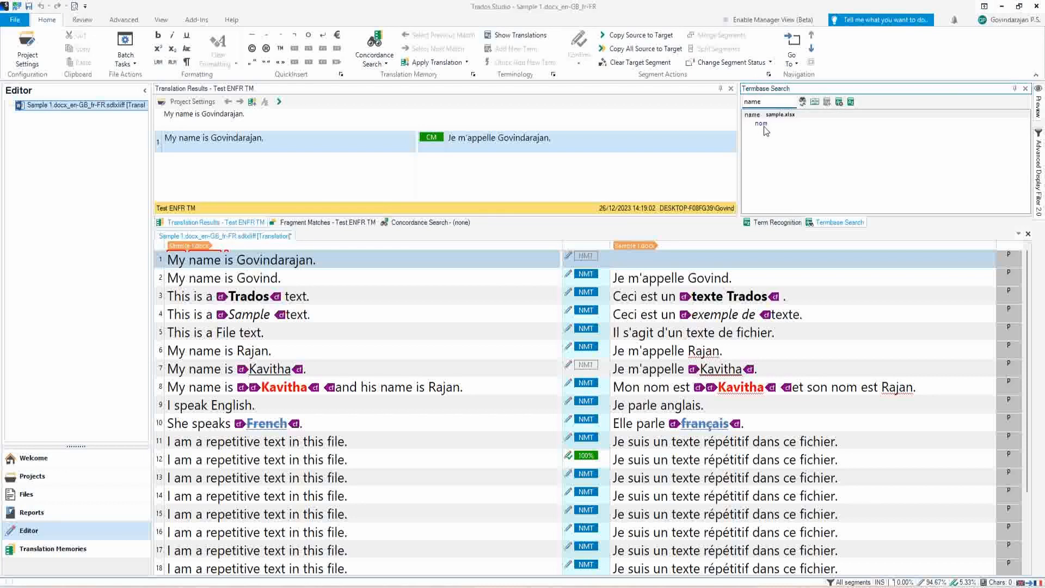
key(ctrl+a)
text(city)
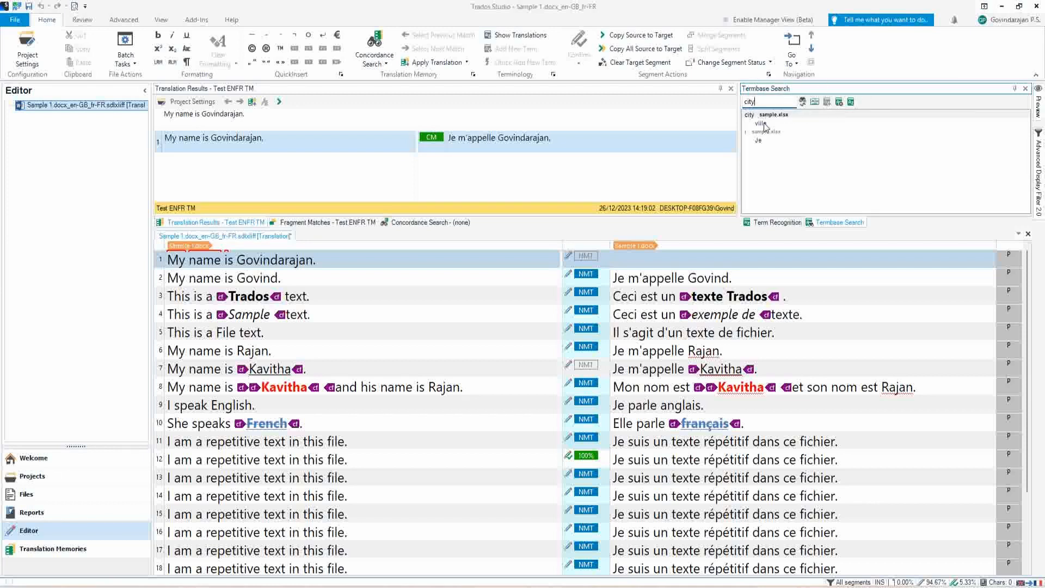